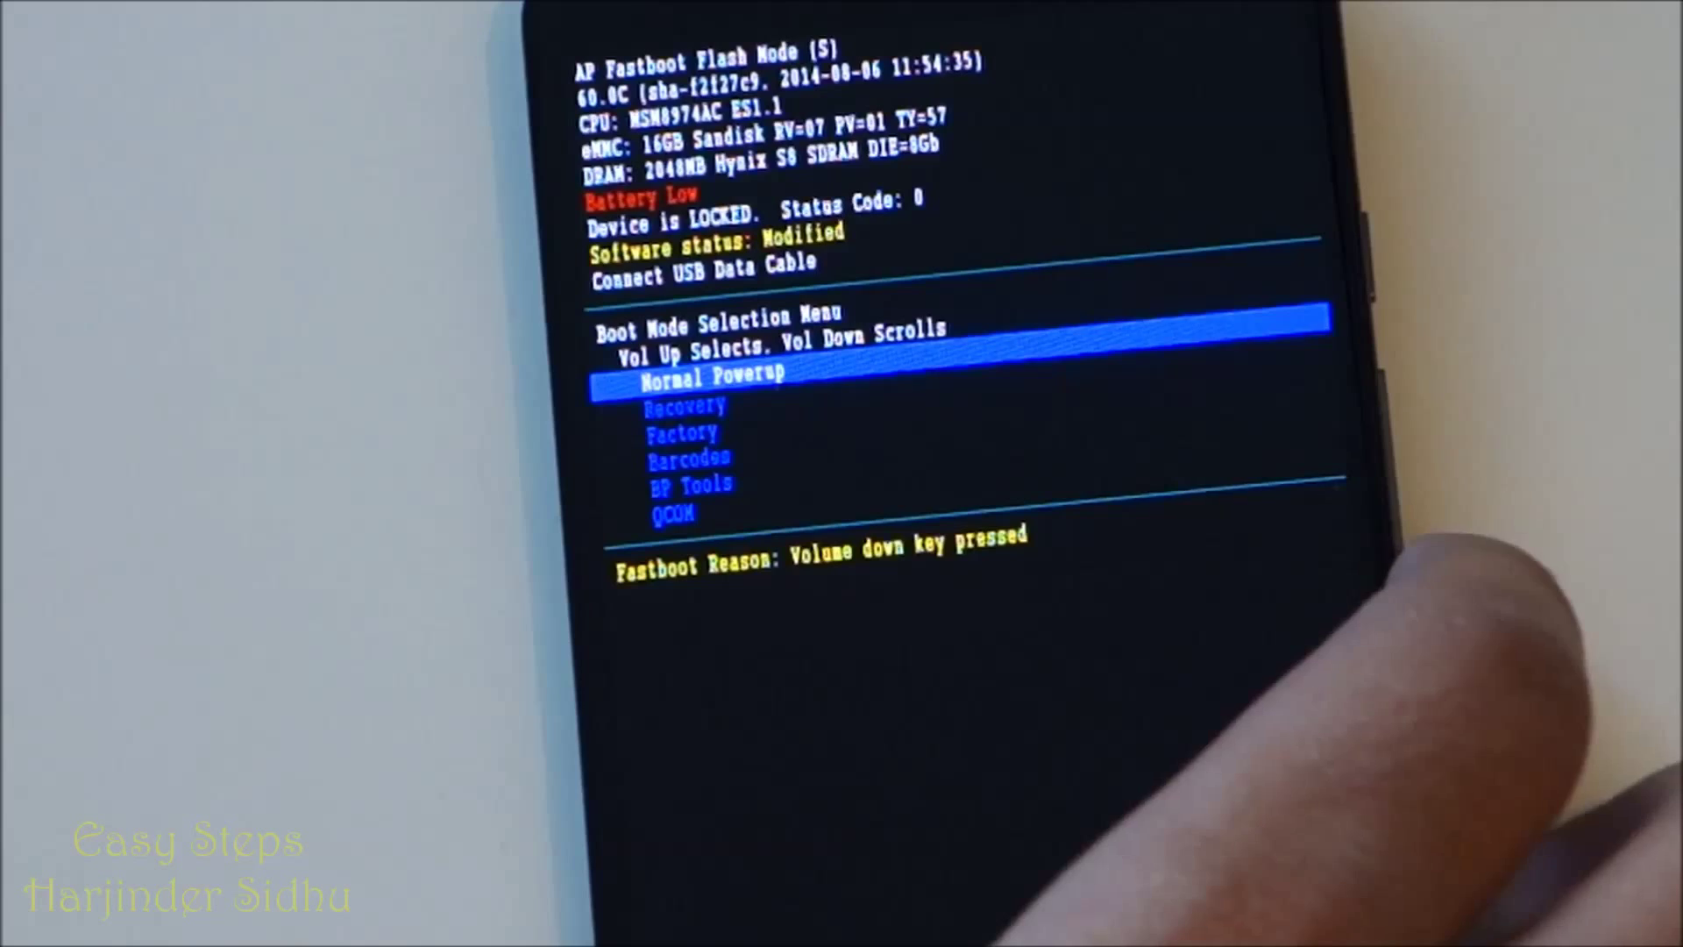
- Choose Recovery from the fastboot menu so the phone boots into system recovery
key("Down")
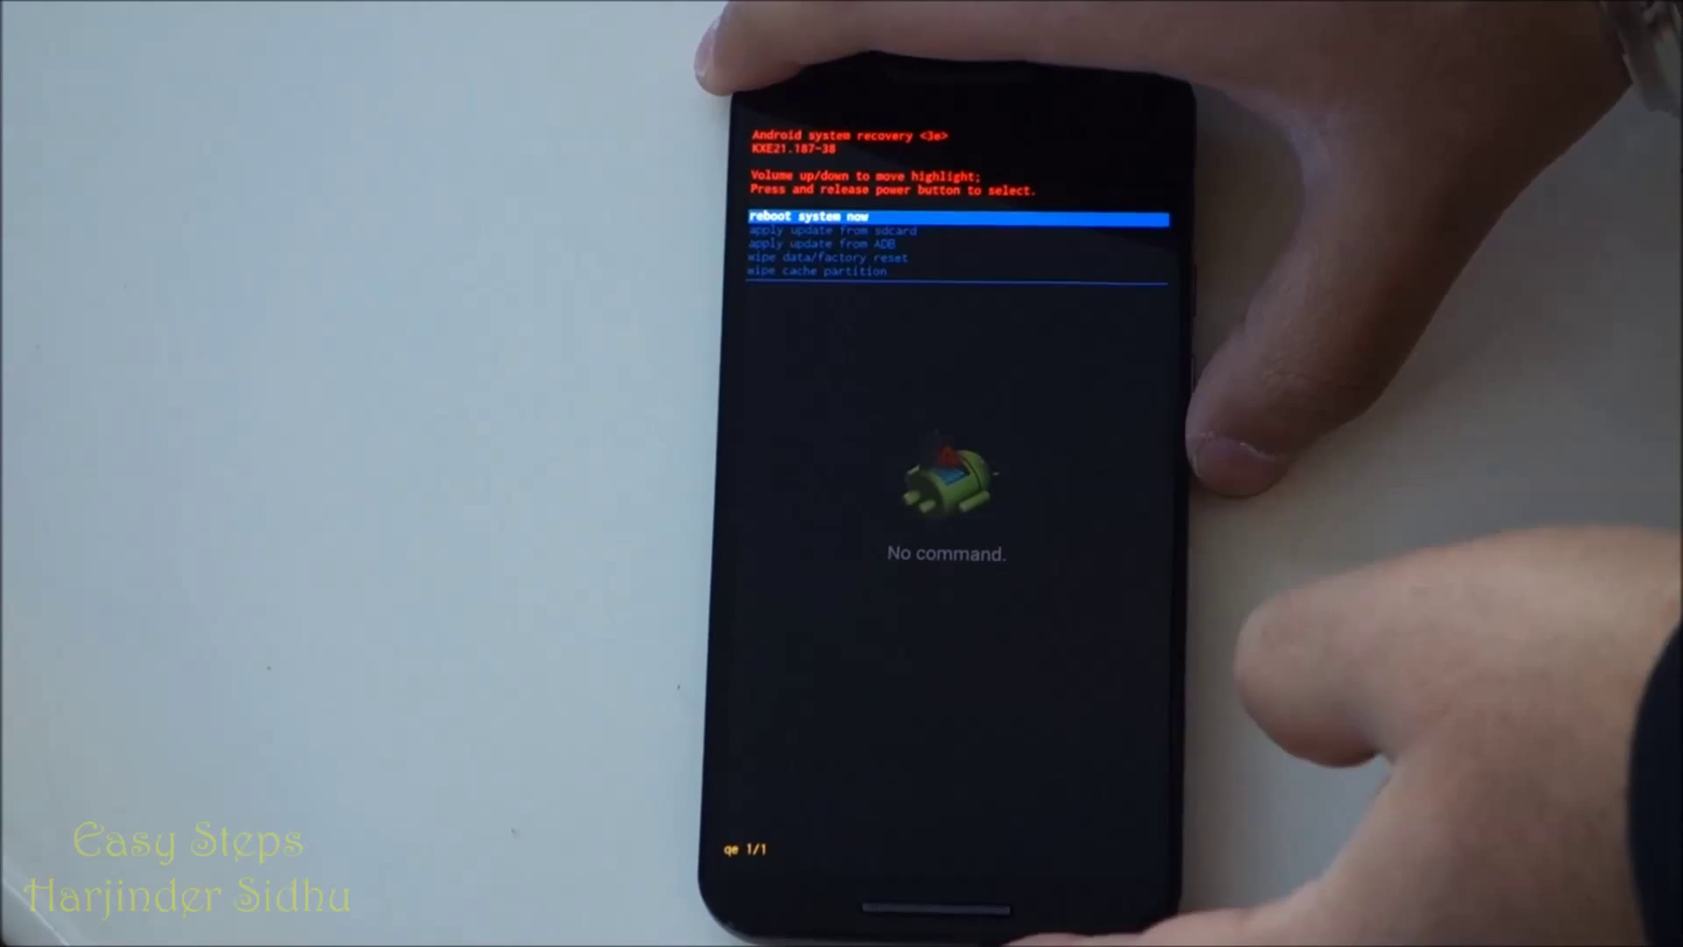
- Select wipe data/factory reset to bring up the delete-all-user-data confirmation
key("Down")
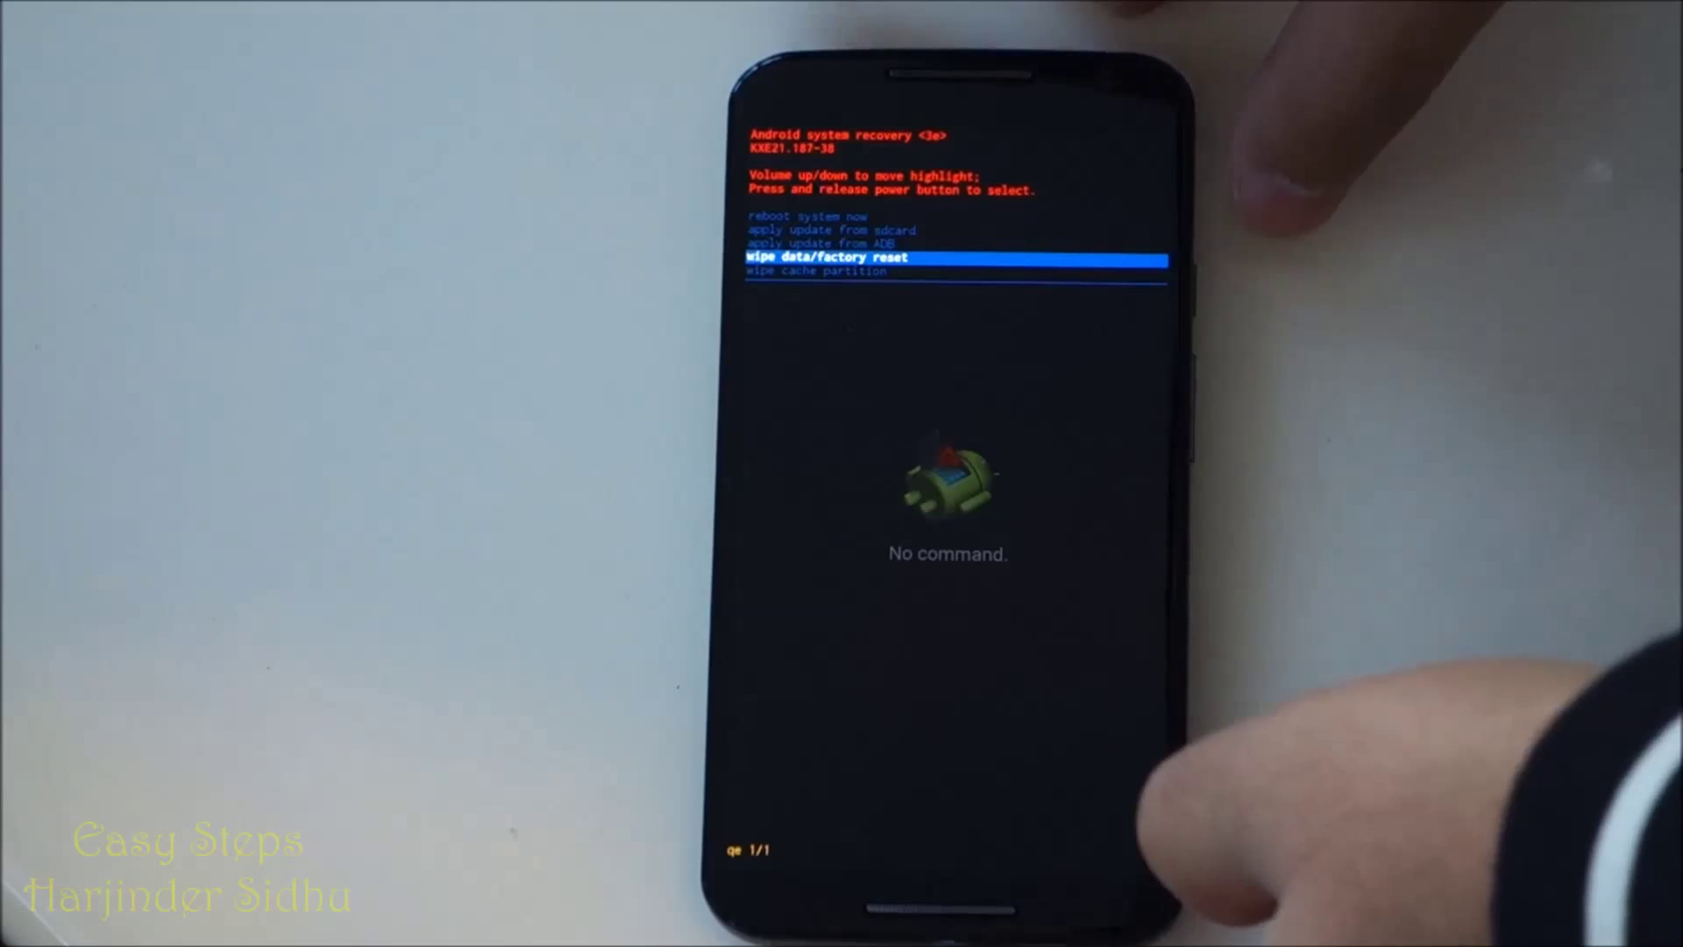
key("Return")
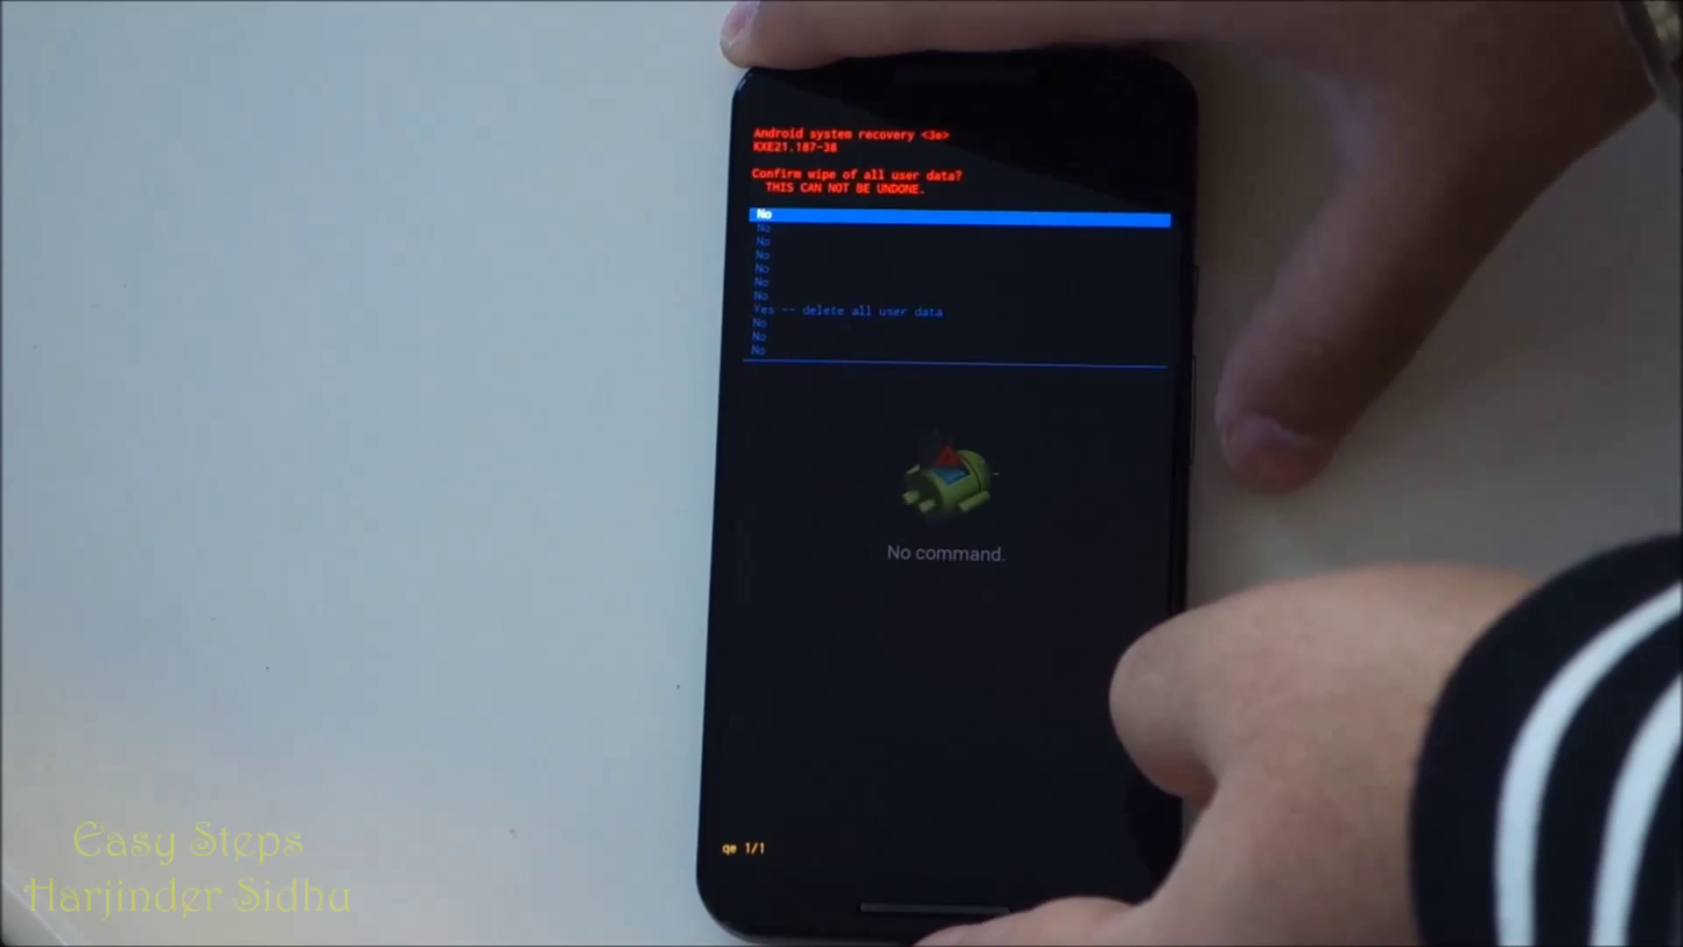
- Confirm 'Yes -- delete all user data' so the wipe runs and the phone reboots to setup
key("Down")
key("Down")
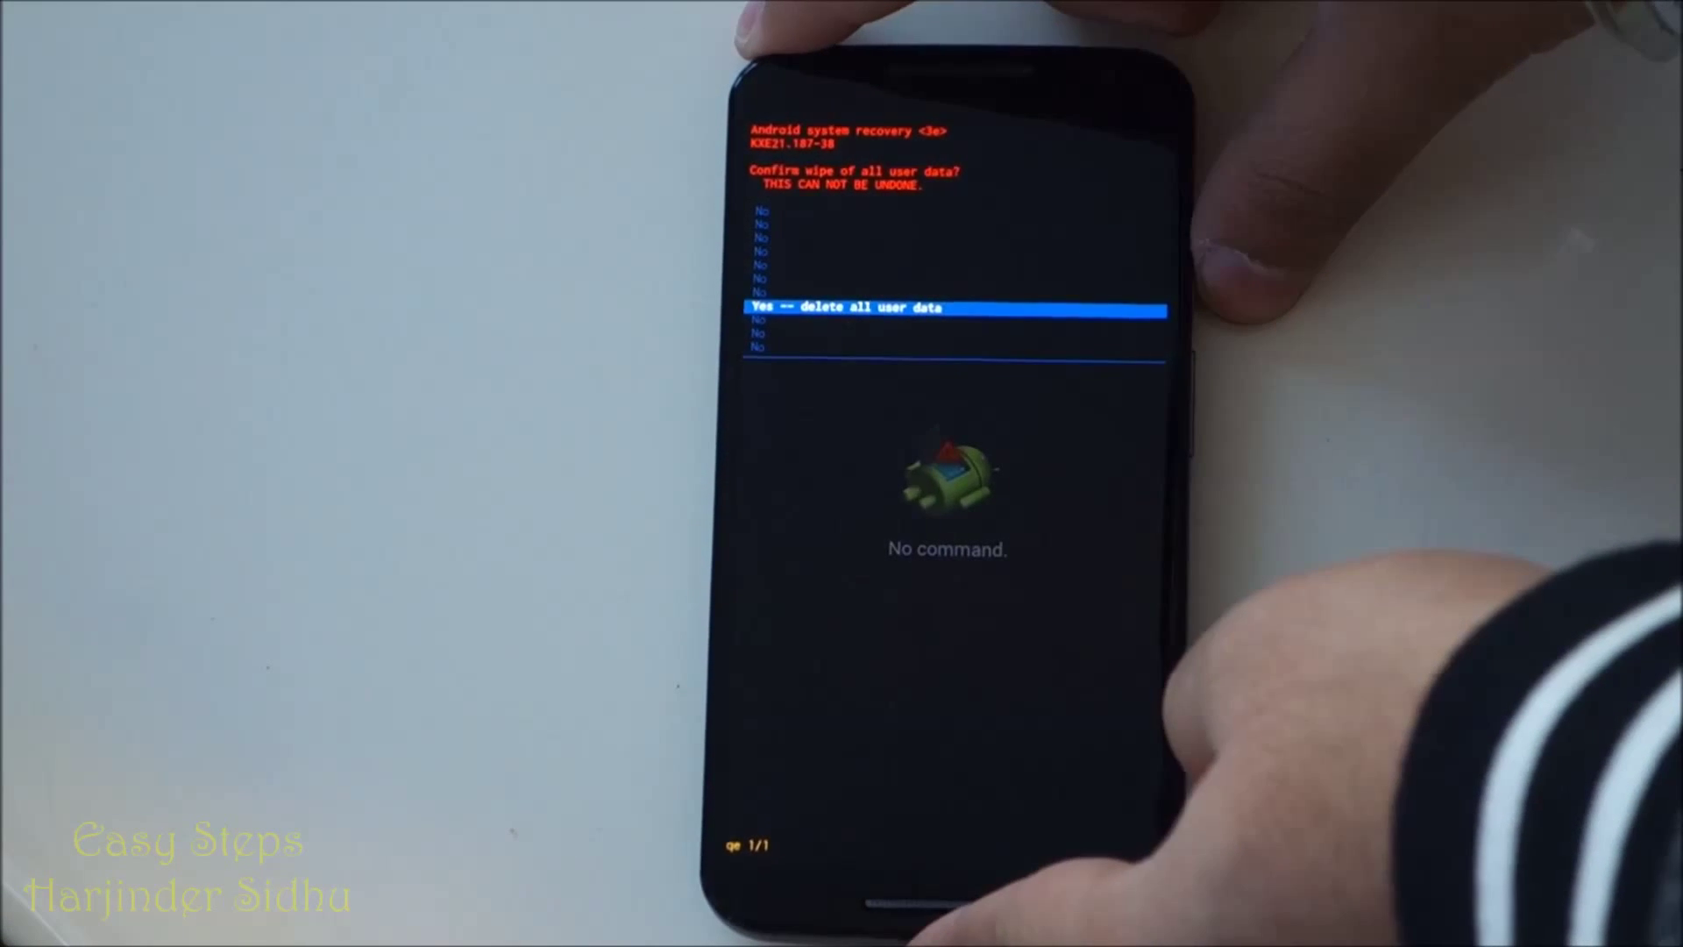
key("Return")
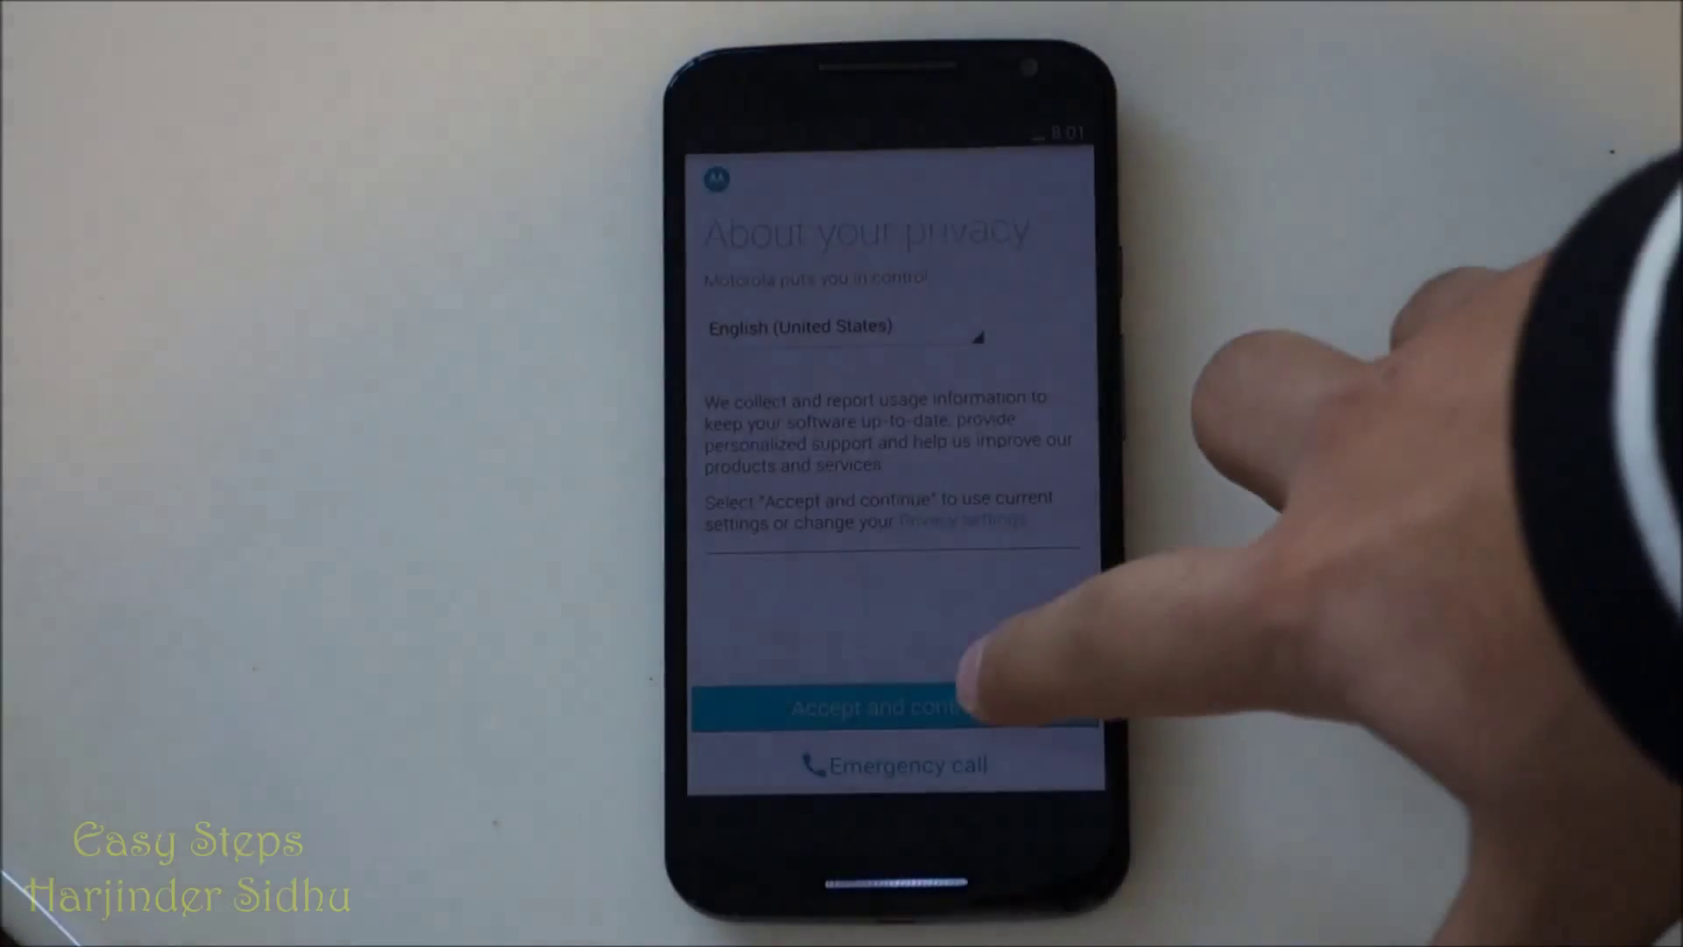
- Accept the privacy terms and decline then exit the AT&T Ready2Go setup
left_click(894, 706)
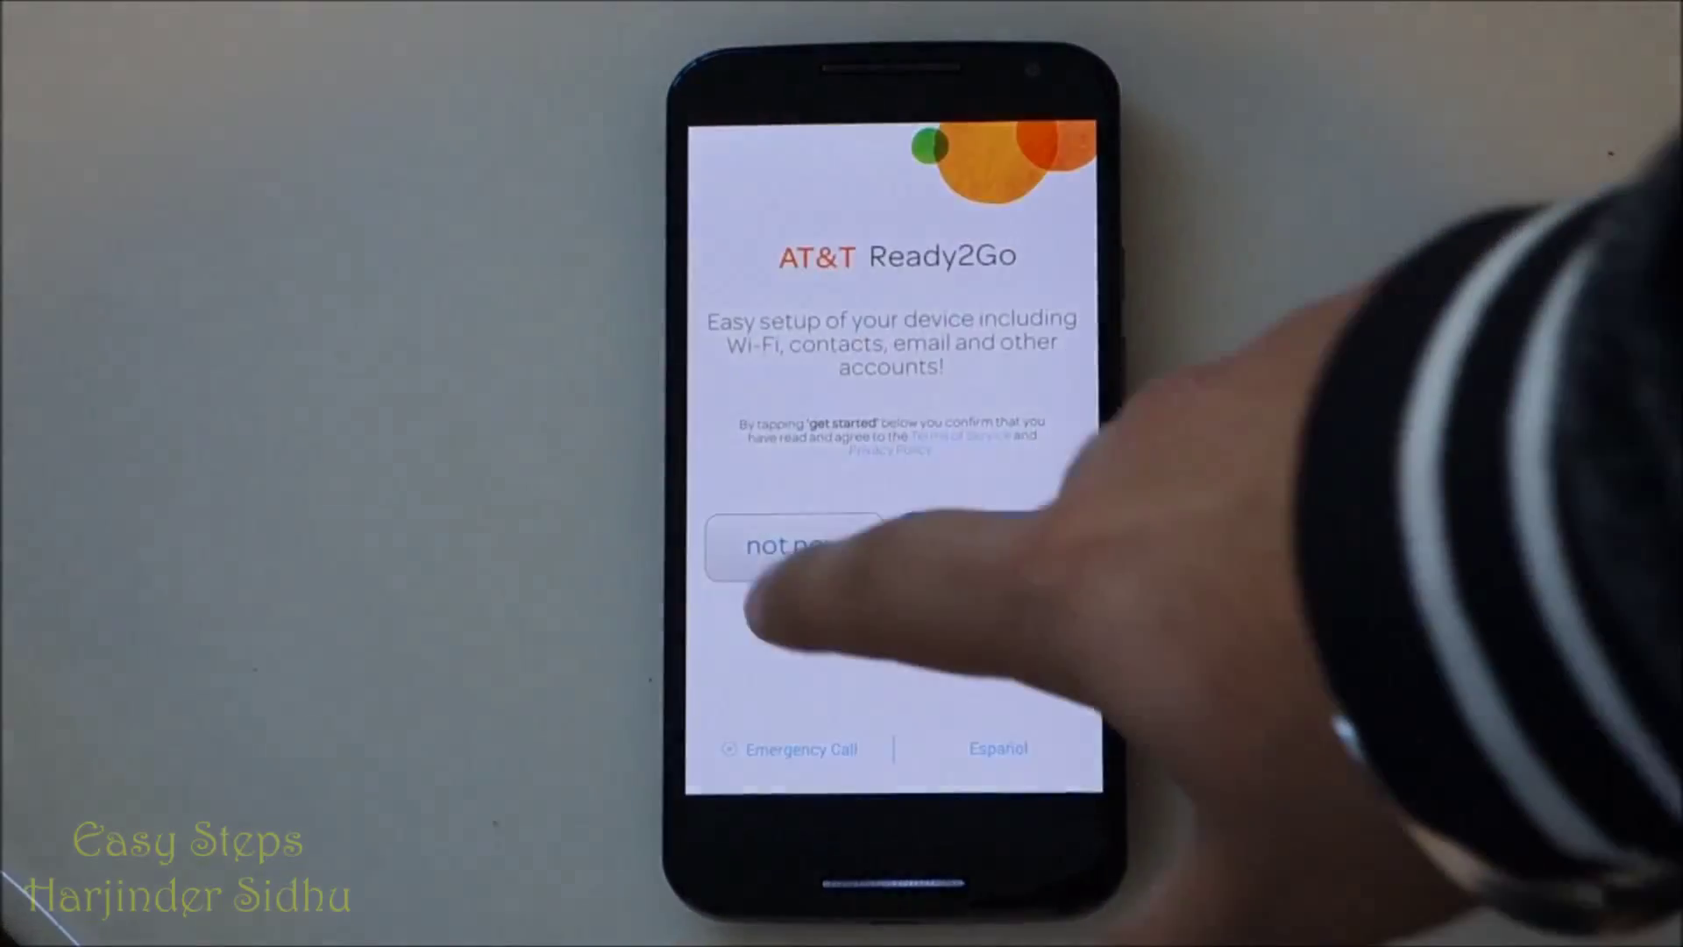
left_click(790, 546)
left_click(973, 573)
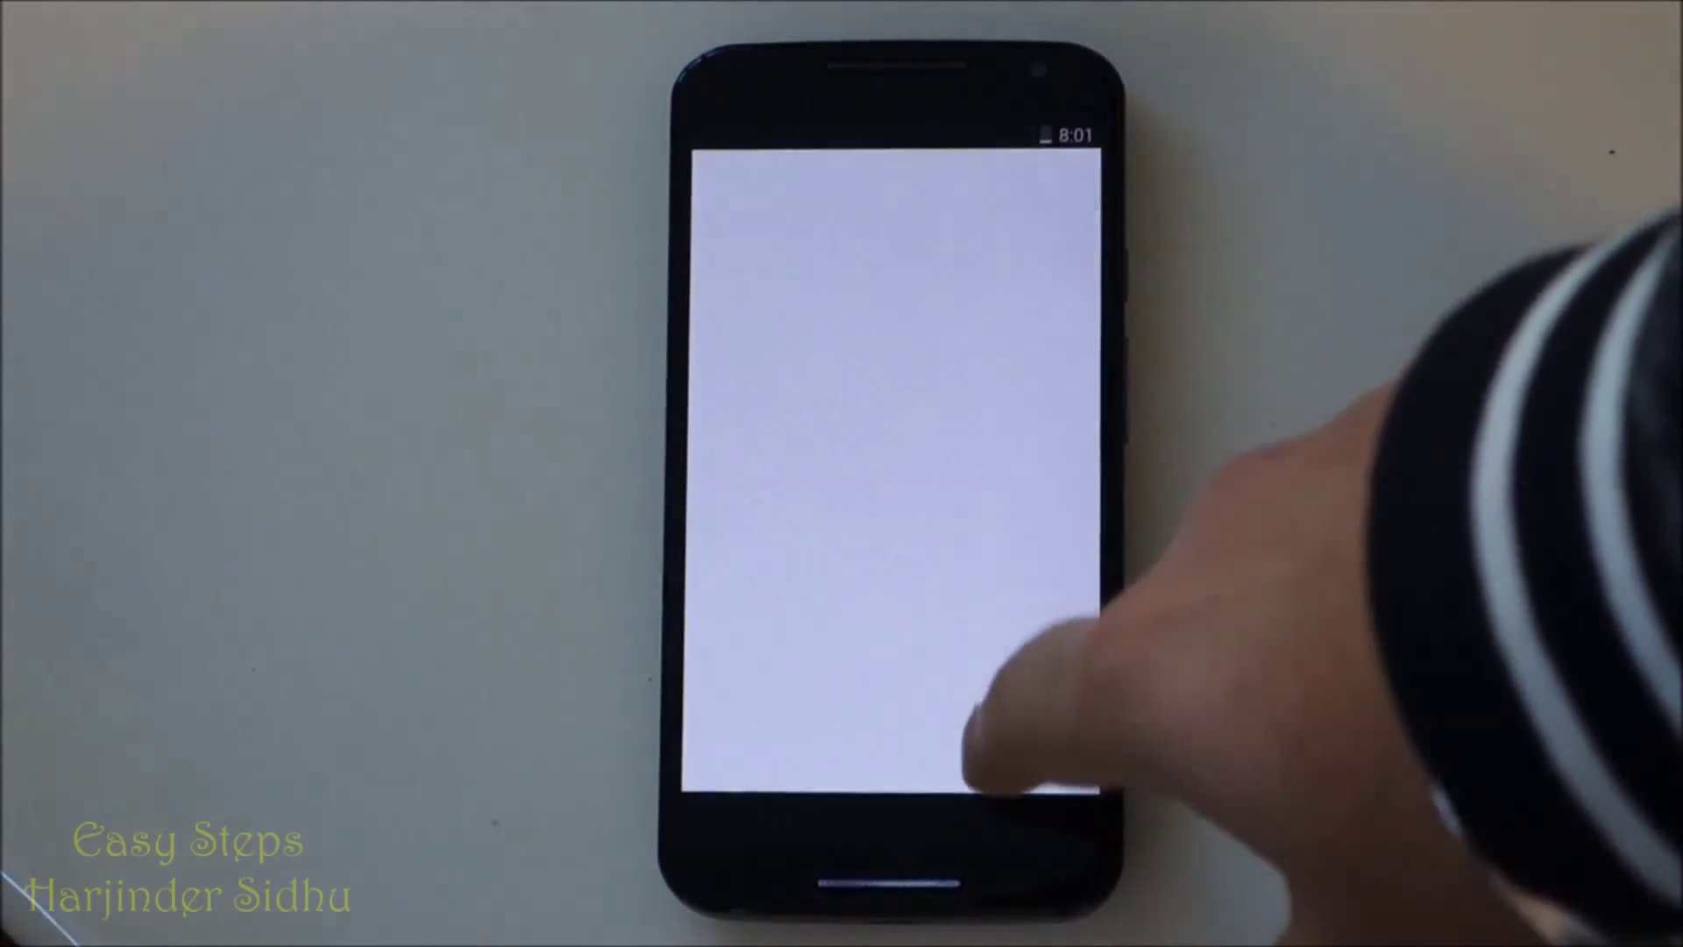
- Answer No to having a Google account, skip creating one, and dismiss the tip to reach home
left_click(908, 740)
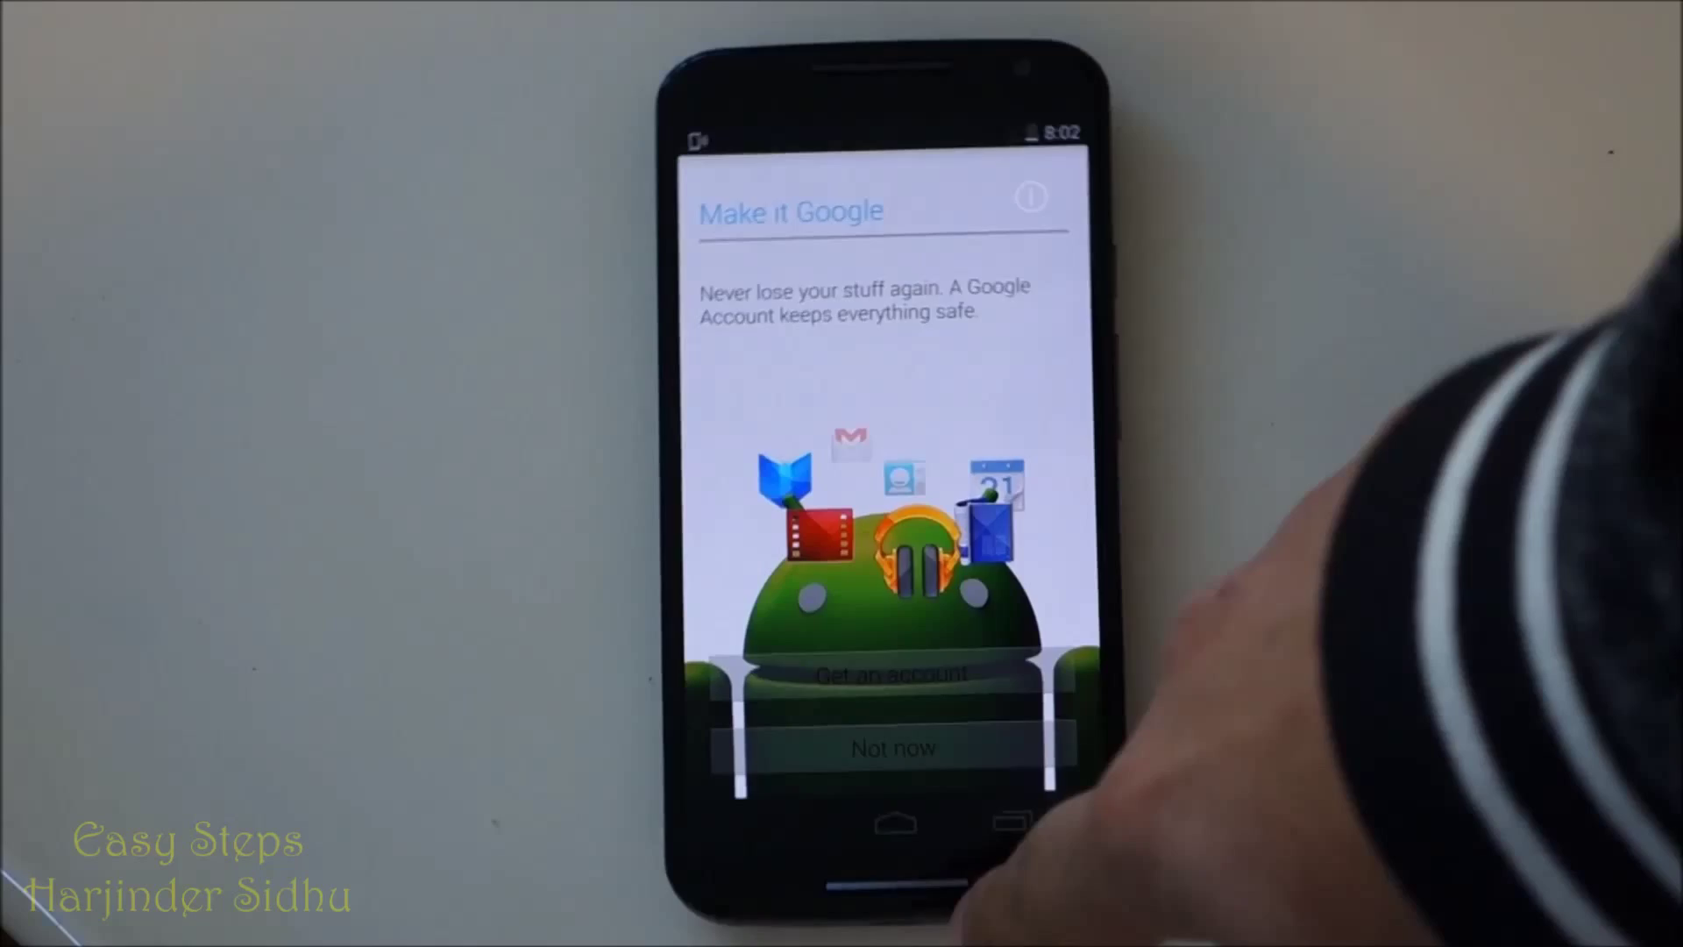
left_click(875, 743)
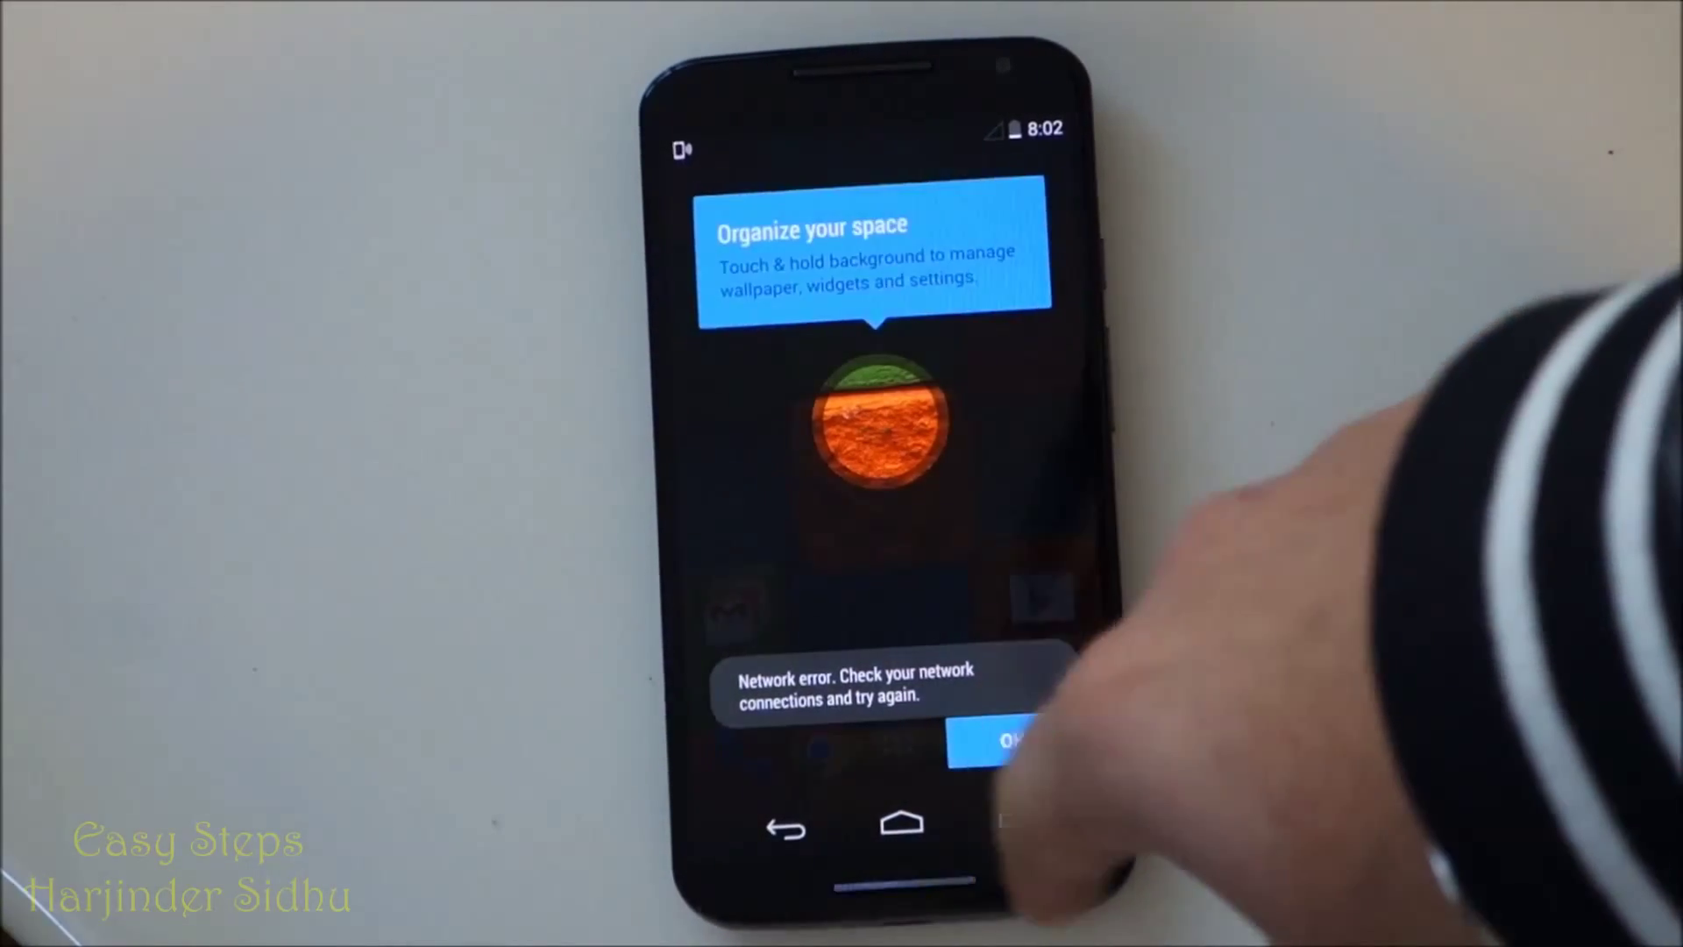
left_click(974, 743)
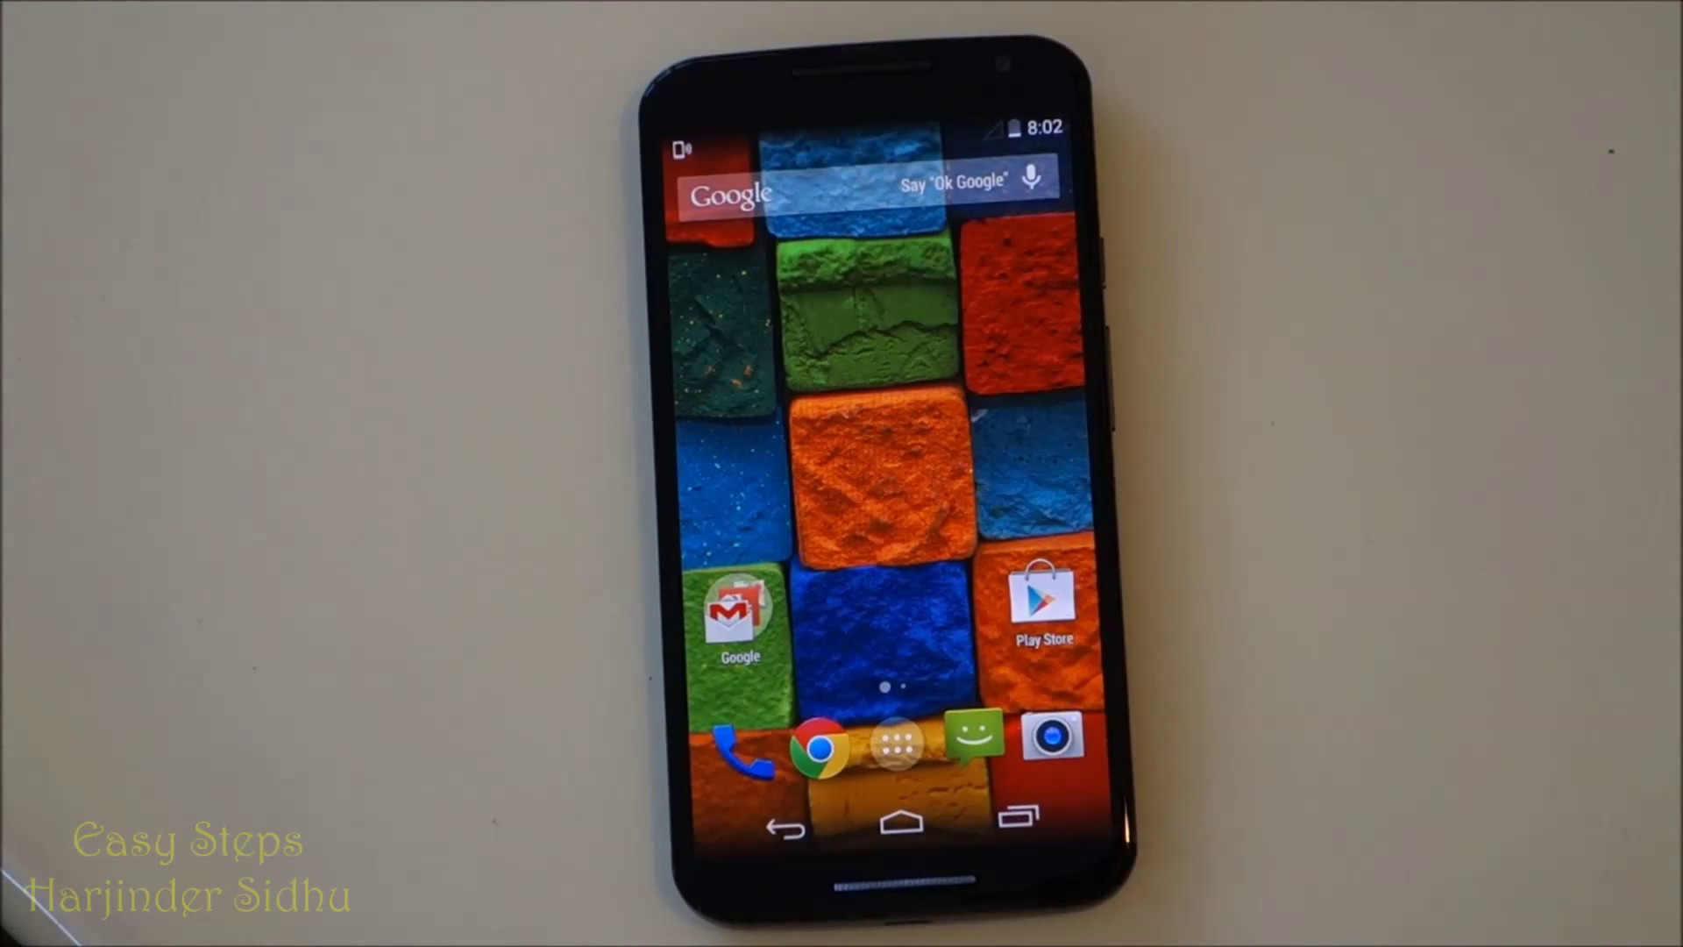